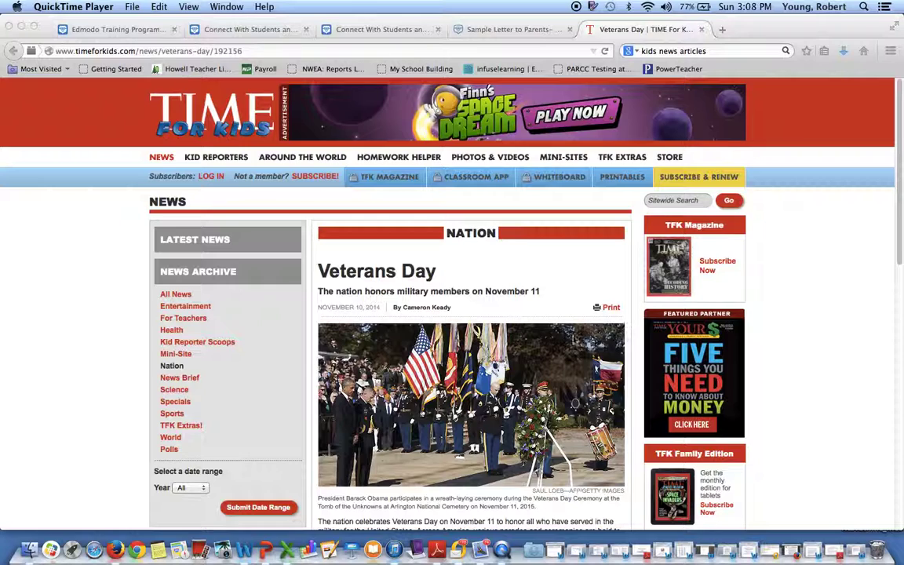
Step: Open the TIME For Kids Veterans Day article's printer-friendly version in a new Firefox tab
click(605, 311)
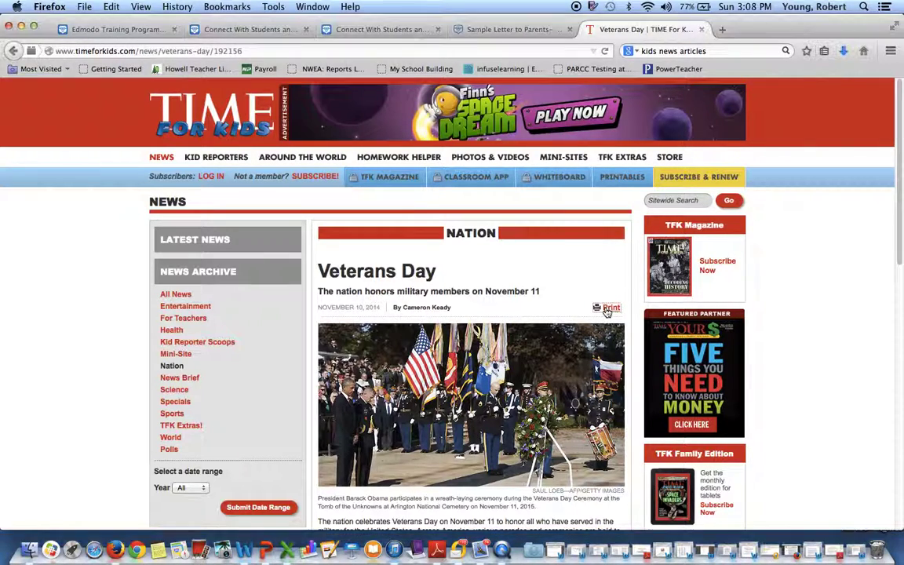
click(606, 308)
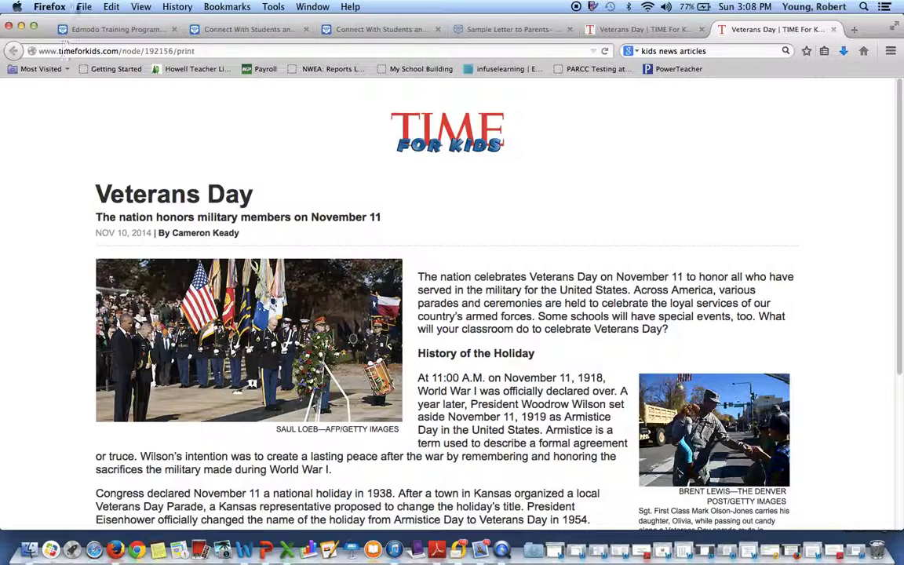
Step: Print the printable Veterans Day article to PDF using Open PDF in Preview
click(84, 7)
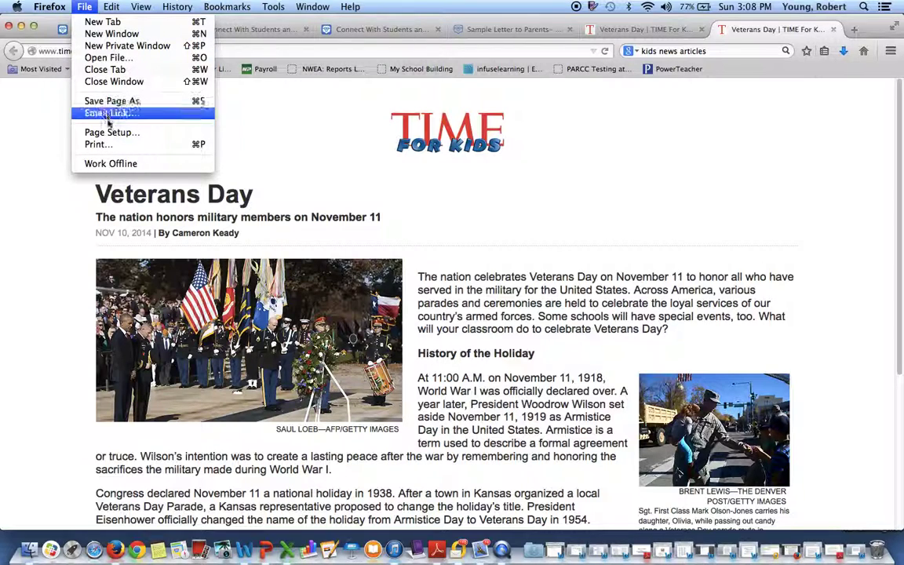
click(99, 144)
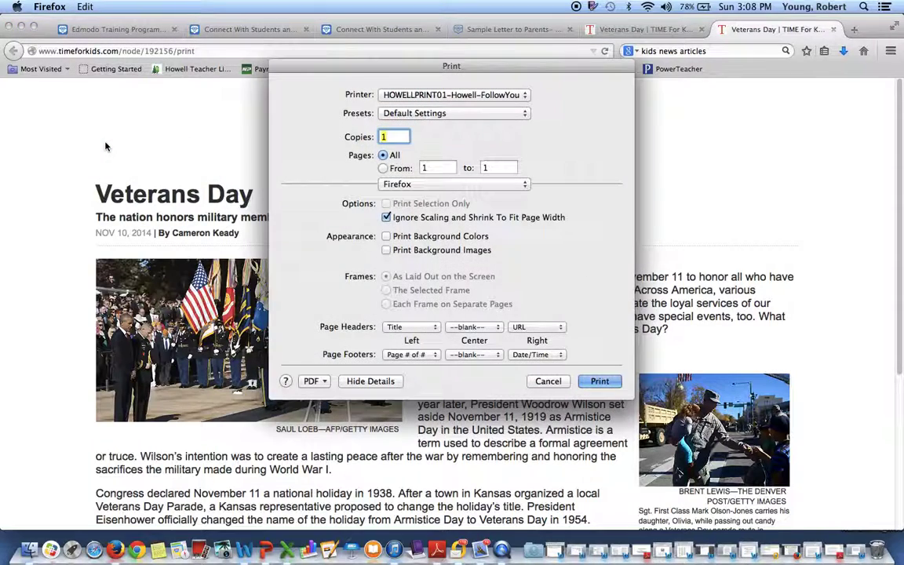
click(313, 382)
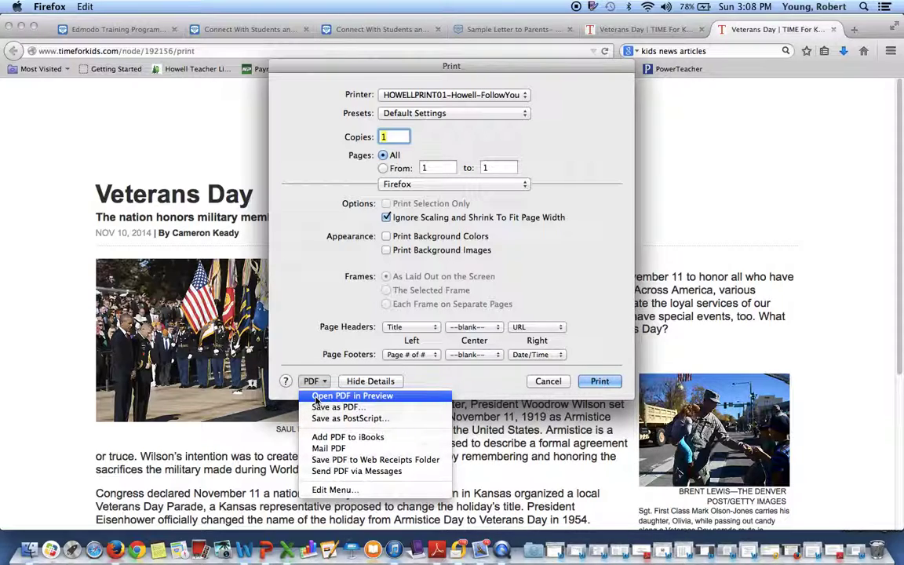
click(316, 396)
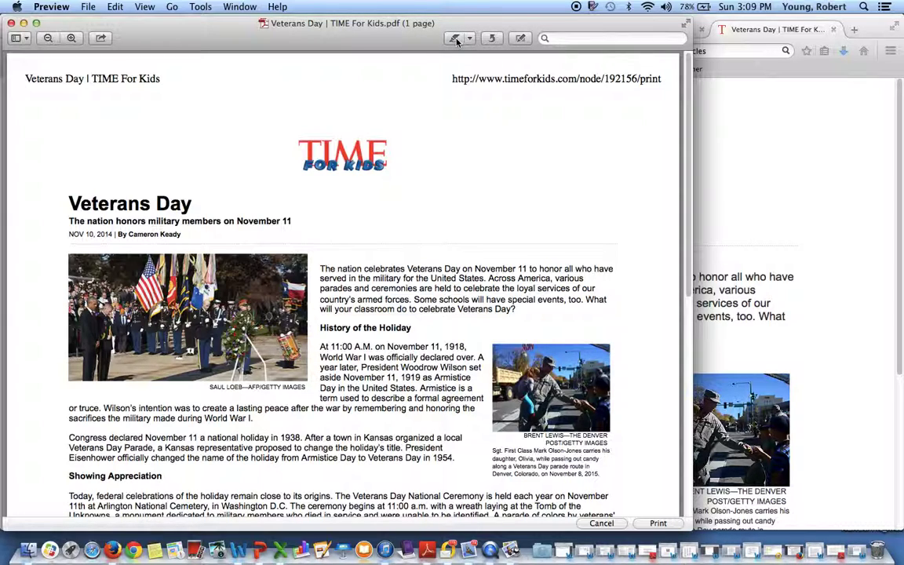
Step: Save the article PDF to the Desktop as 'Veterans Day | TIME For Kids'
click(88, 7)
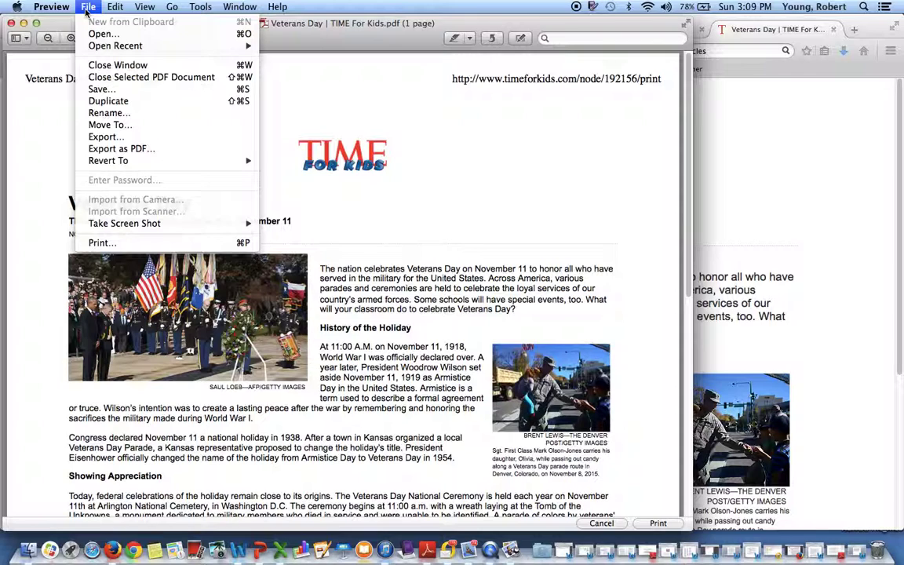
click(99, 91)
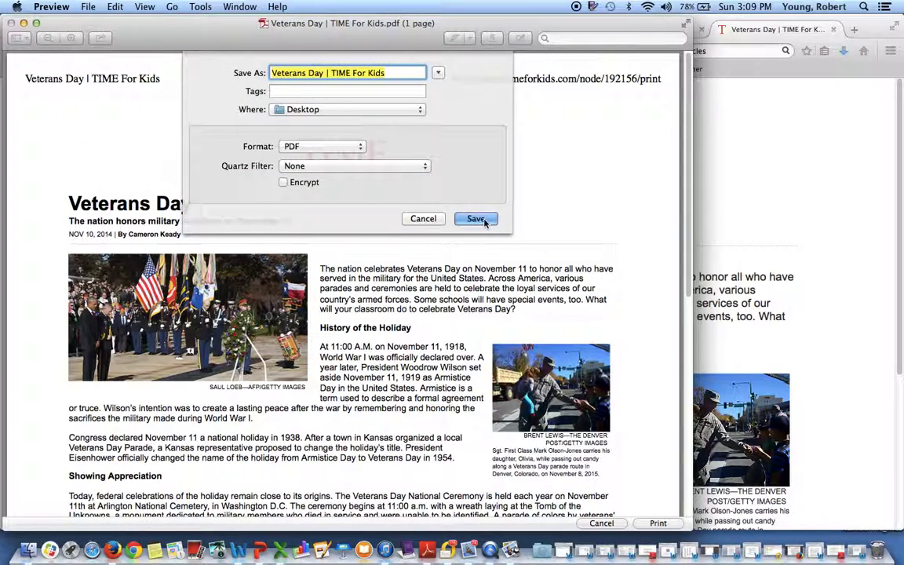
click(485, 220)
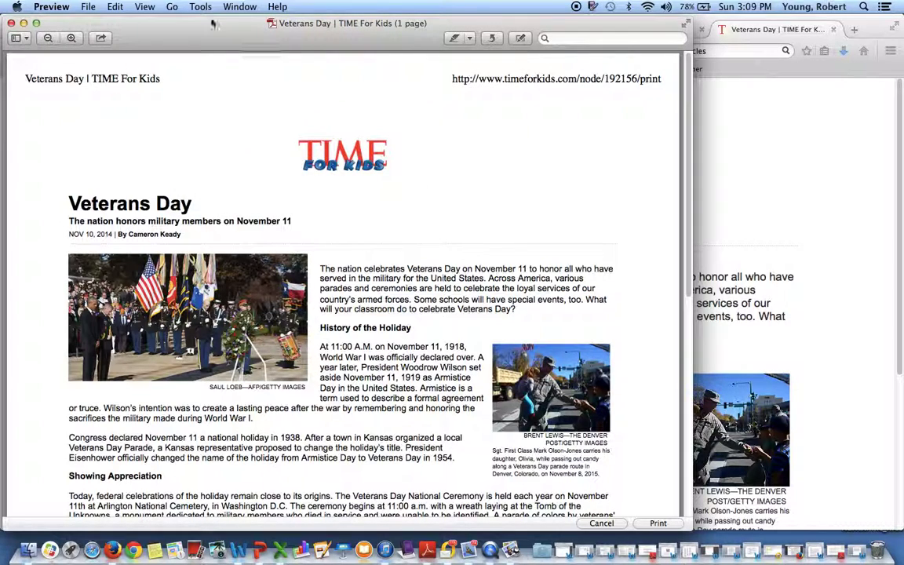
Step: Minimize Preview and Firefox, then open the saved Veterans Day PDF in Adobe Reader
click(24, 23)
click(23, 29)
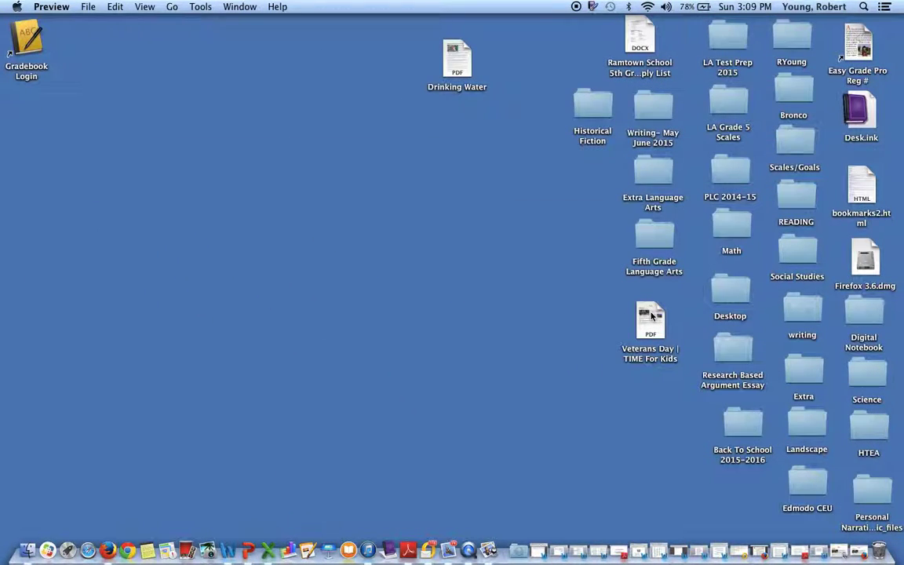
click(651, 315)
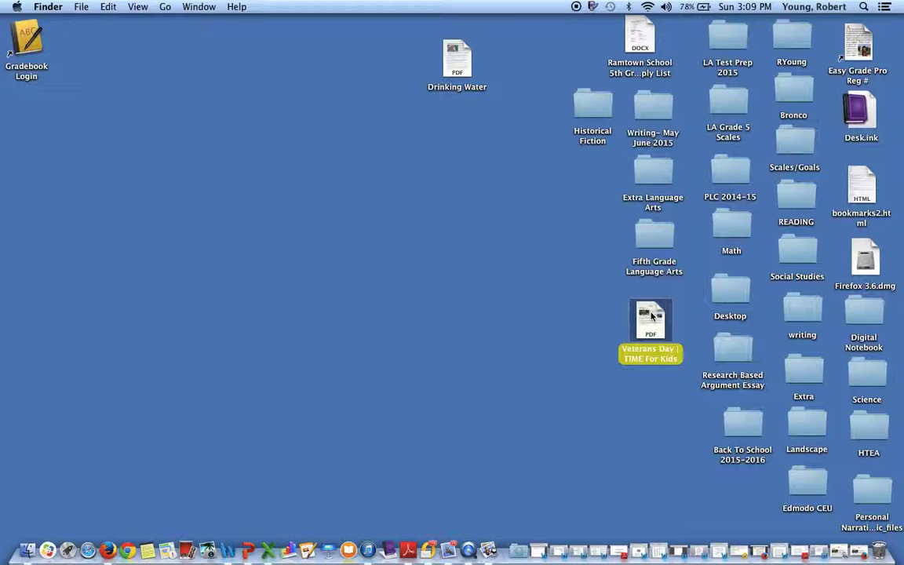
double_click(651, 316)
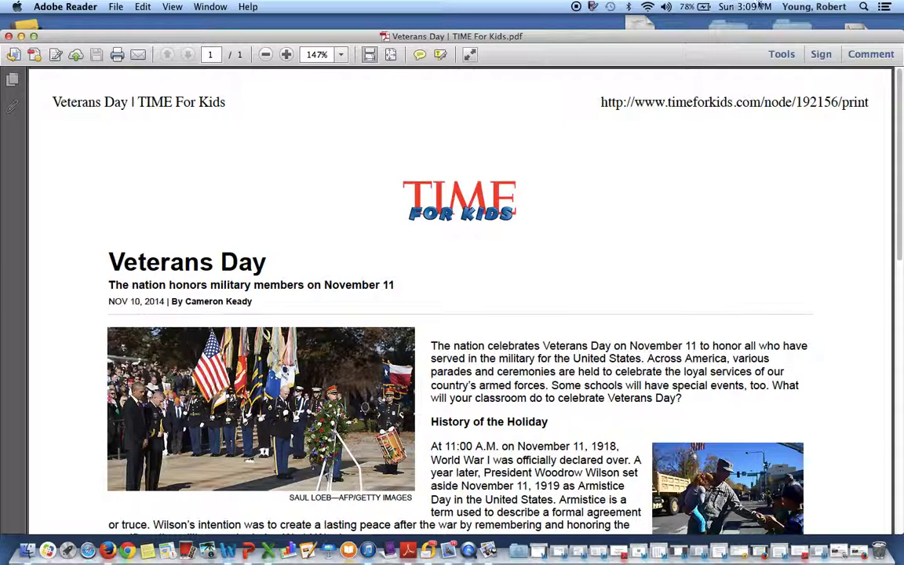
Step: Highlight the word 'various' in the first paragraph in yellow
drag(698, 42, 696, 27)
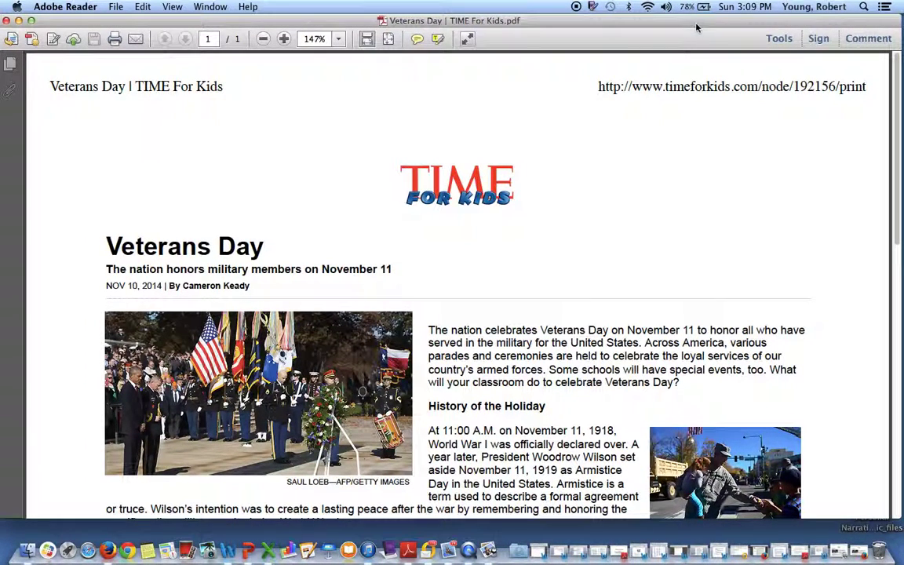
click(868, 39)
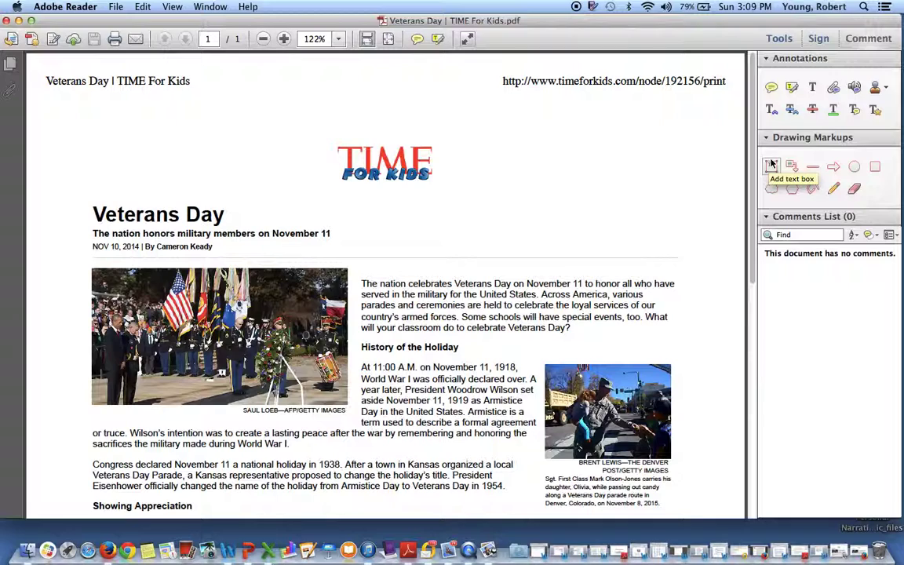
click(792, 87)
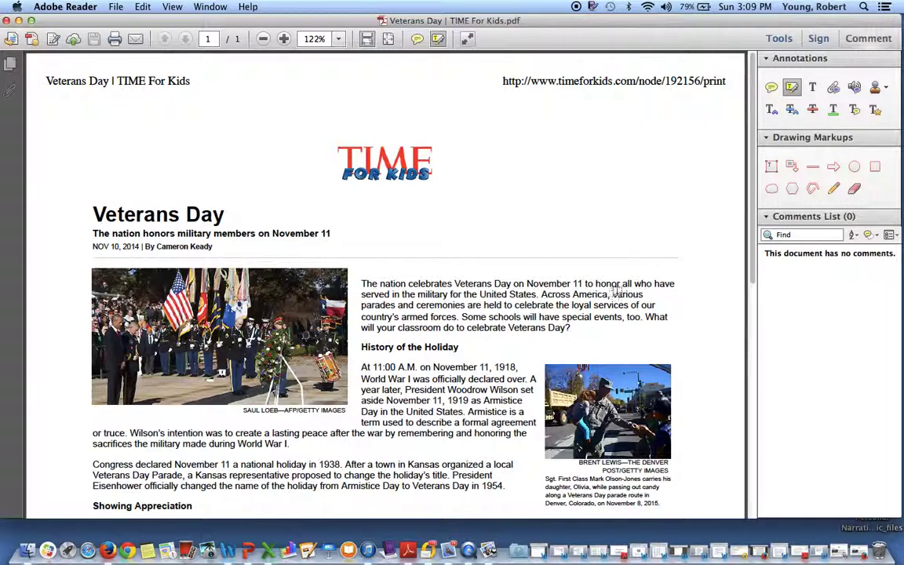
drag(615, 292, 644, 294)
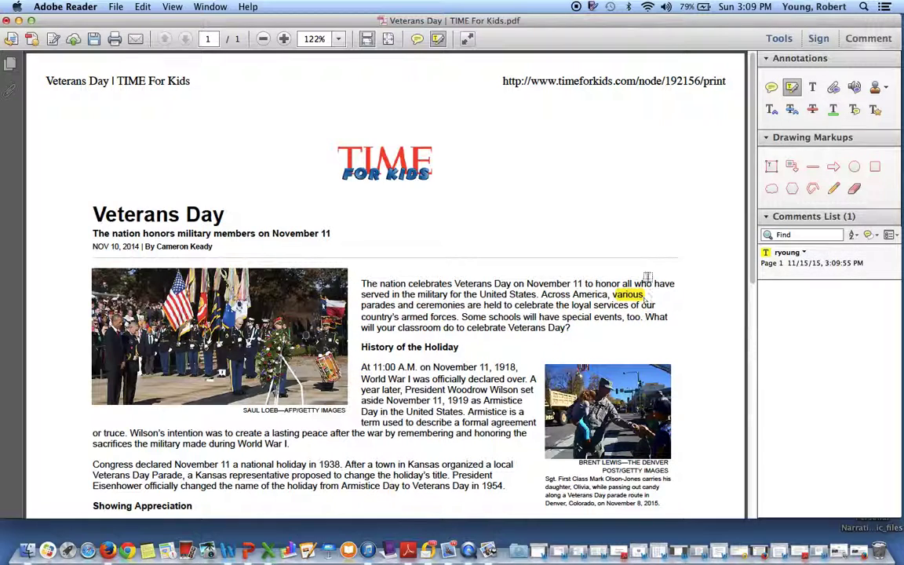
Step: Draw a red line under 'At 11:00 A.M. on November 11, 1918'
click(812, 166)
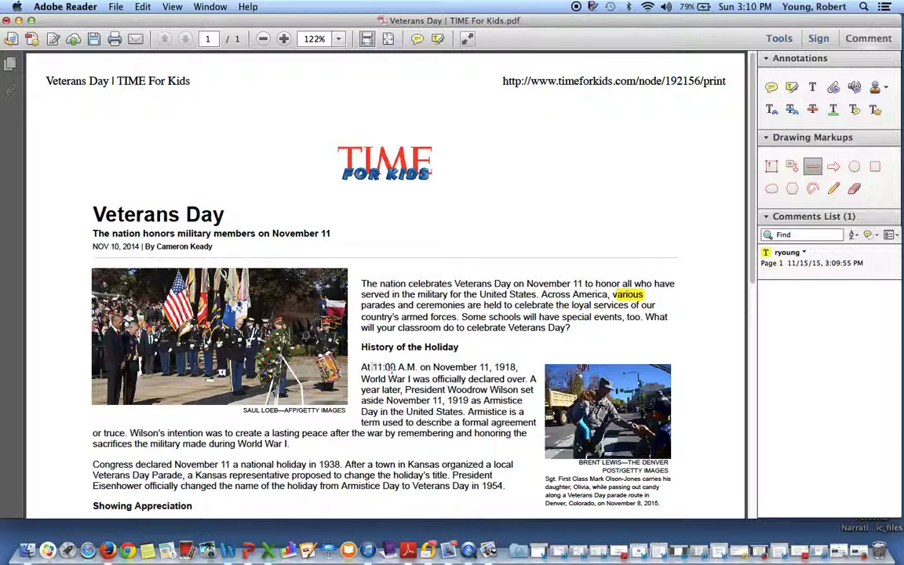
drag(361, 372, 518, 372)
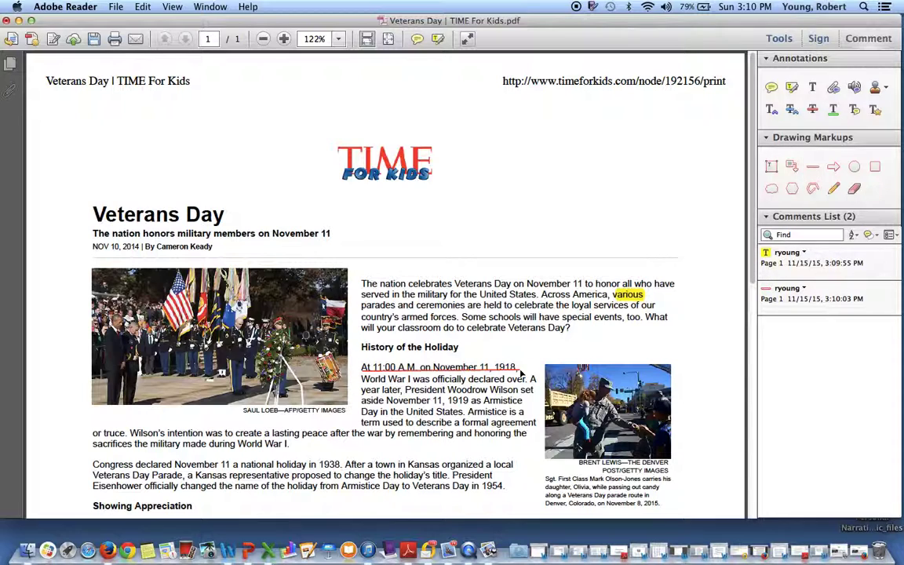
click(771, 167)
Step: Add a text box beside the logo reading 'What is Veteran's Day', fixing the stray quote to an apostrophe
drag(449, 96, 710, 234)
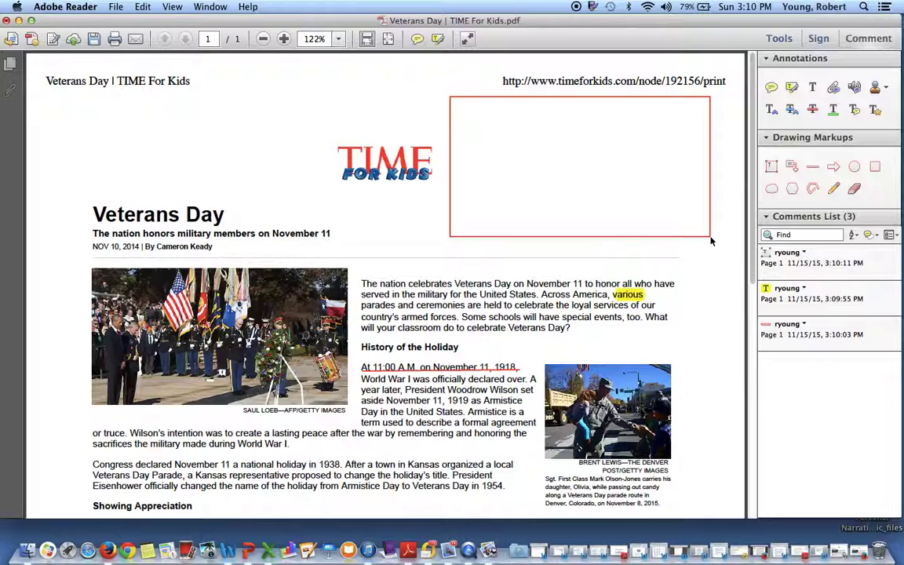
text(What is Veteran"s)
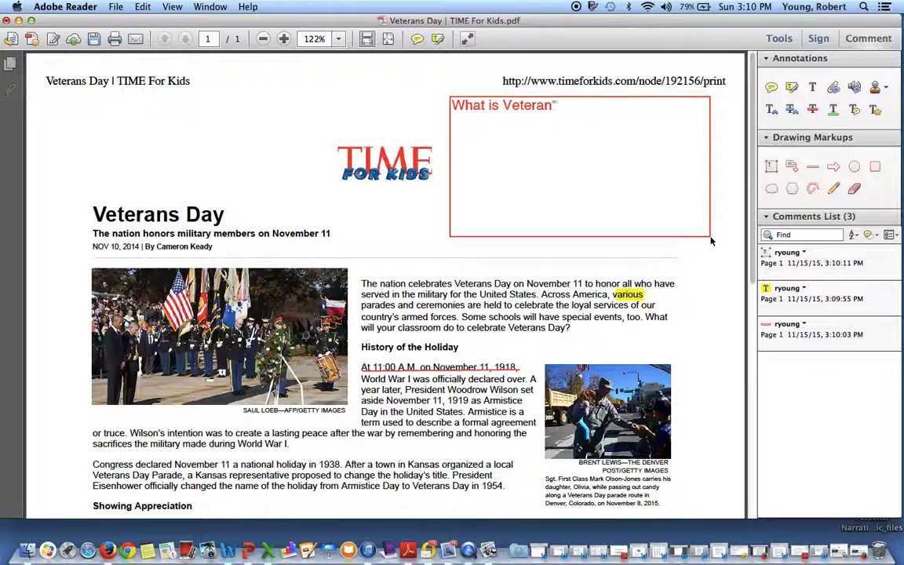
text( Day)
key(Left)
key(Left)
key(Left)
key(BackSpace)
text(')
click(114, 6)
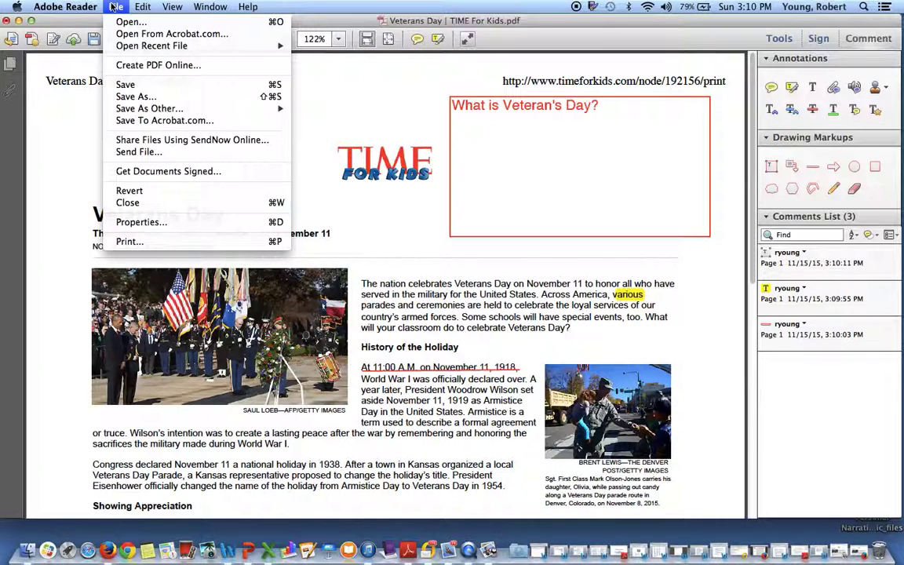
Step: Save the annotated Veterans Day PDF
click(124, 85)
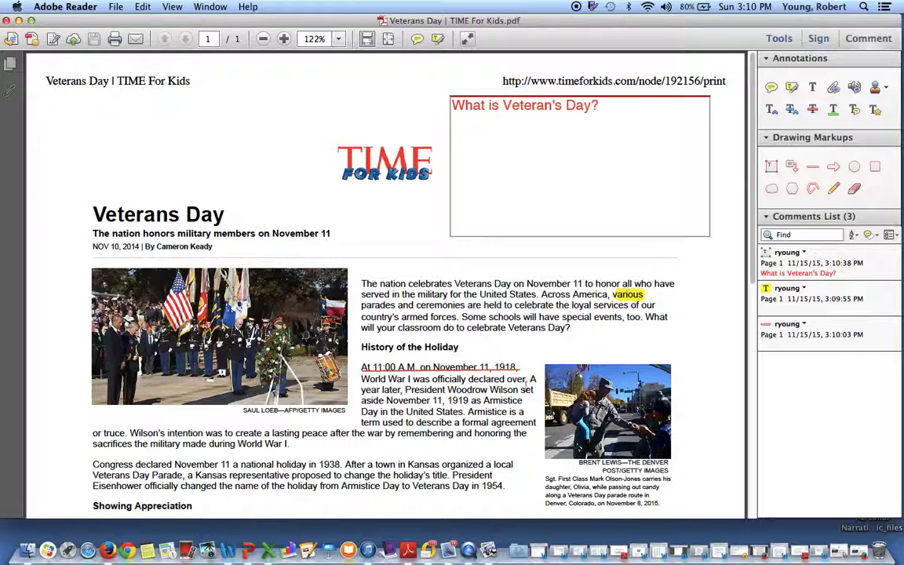
Step: Restore the J.D LA essay.docx Word document from the Dock
click(816, 554)
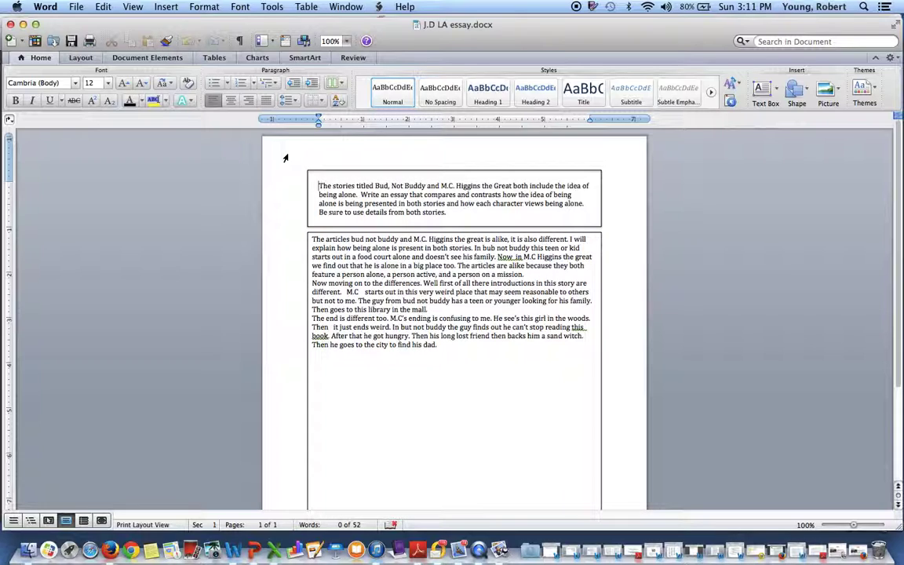
Step: Print the Word essay to PDF using Open PDF in Preview
click(76, 7)
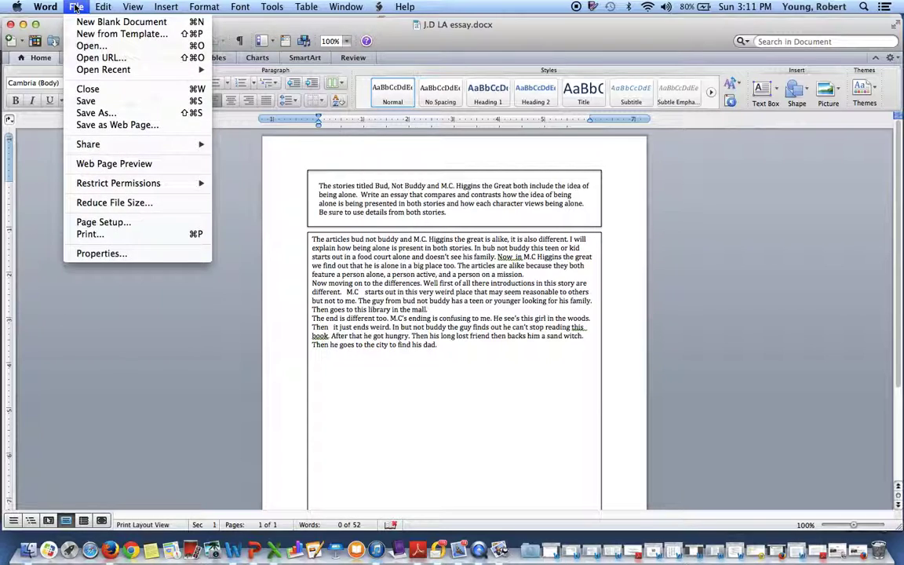
click(87, 234)
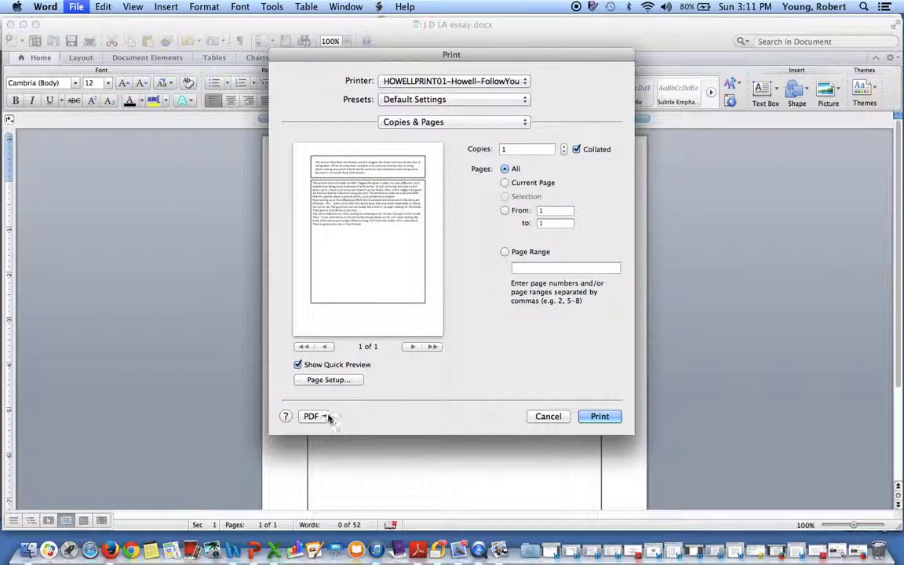
click(324, 416)
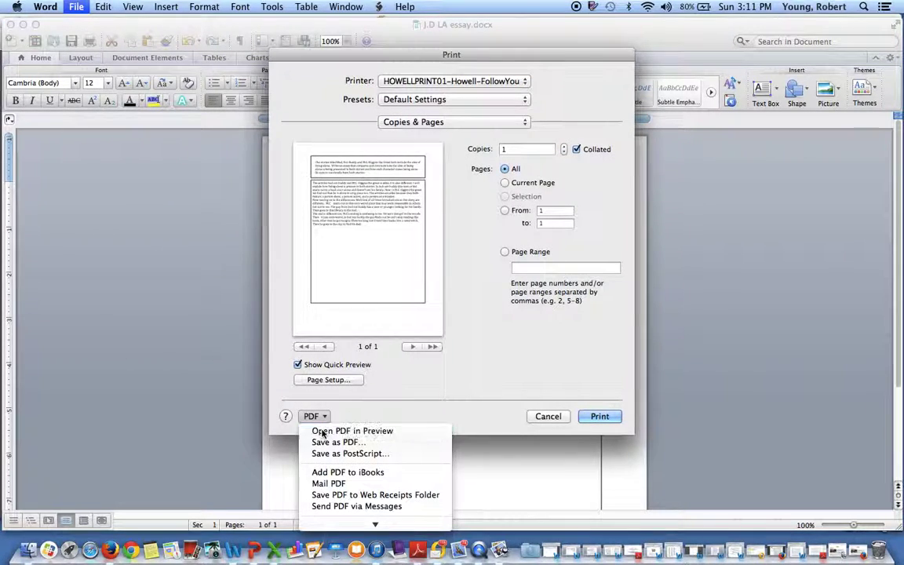
click(337, 431)
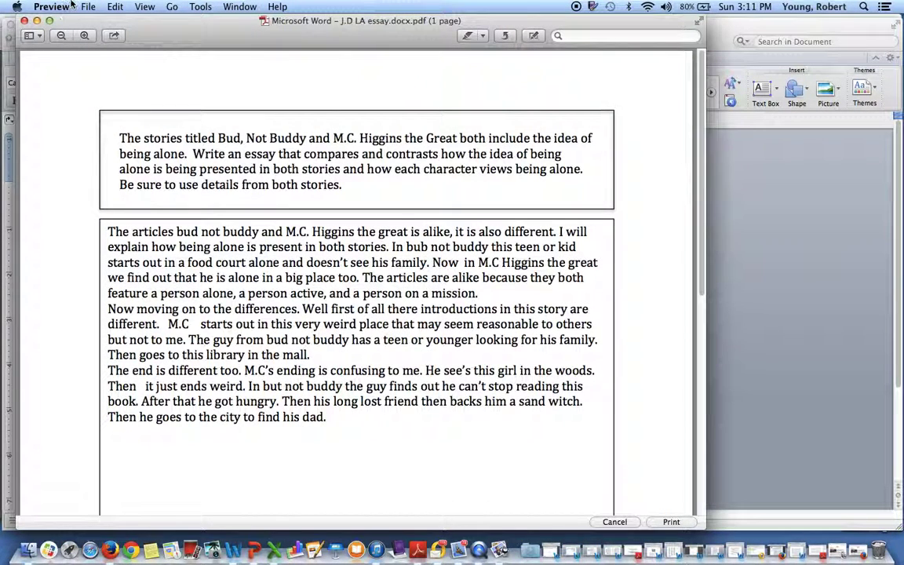
Step: Save the essay PDF to the Desktop as 'Microsoft Word - J.D LA essay' using the .pdf extension
click(86, 7)
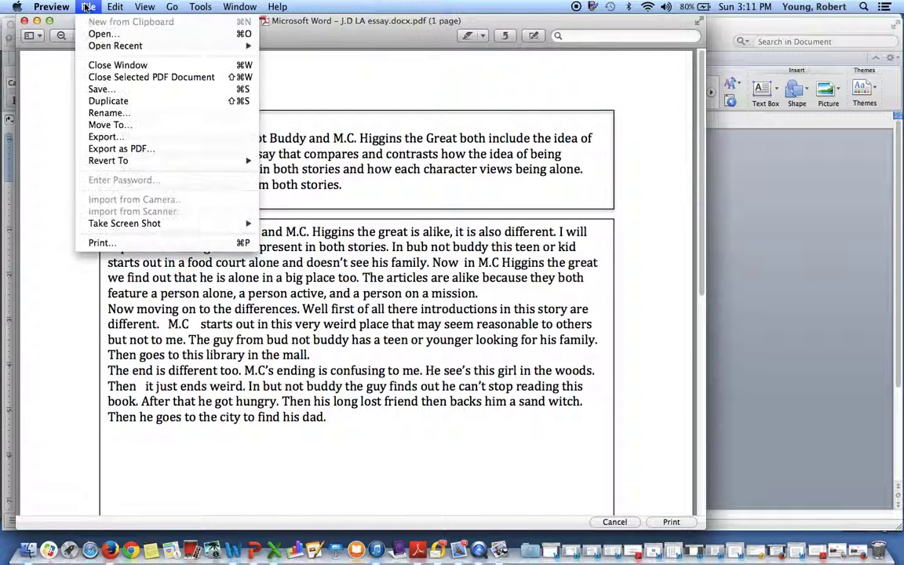
click(99, 91)
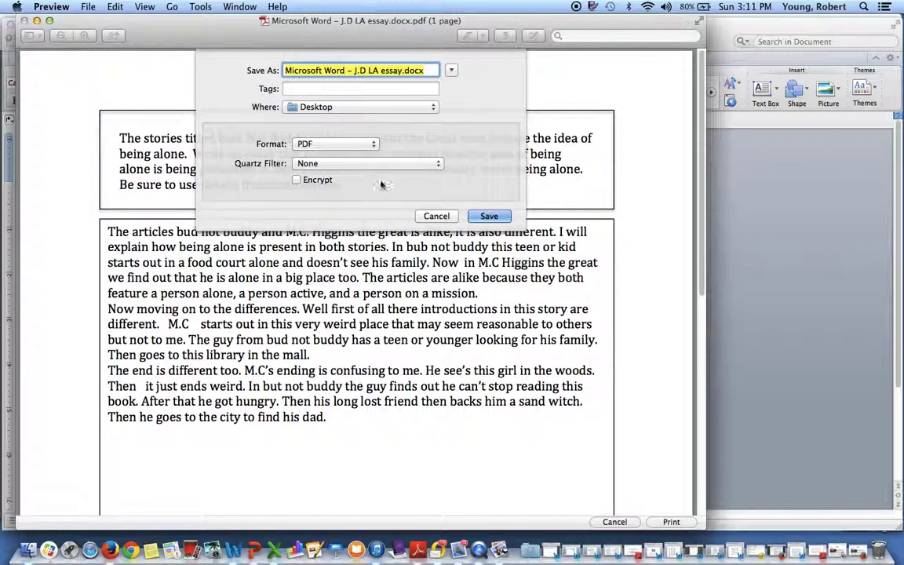
click(483, 216)
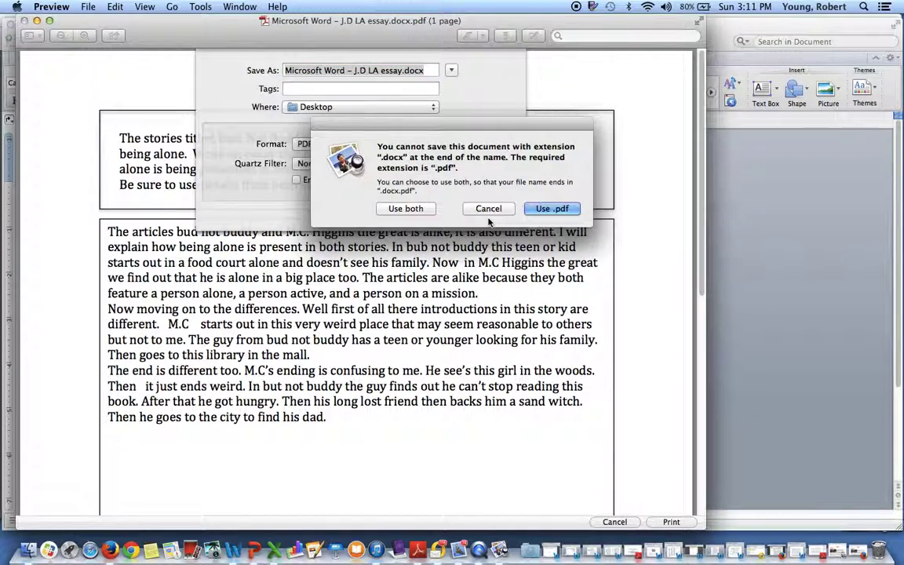
click(550, 210)
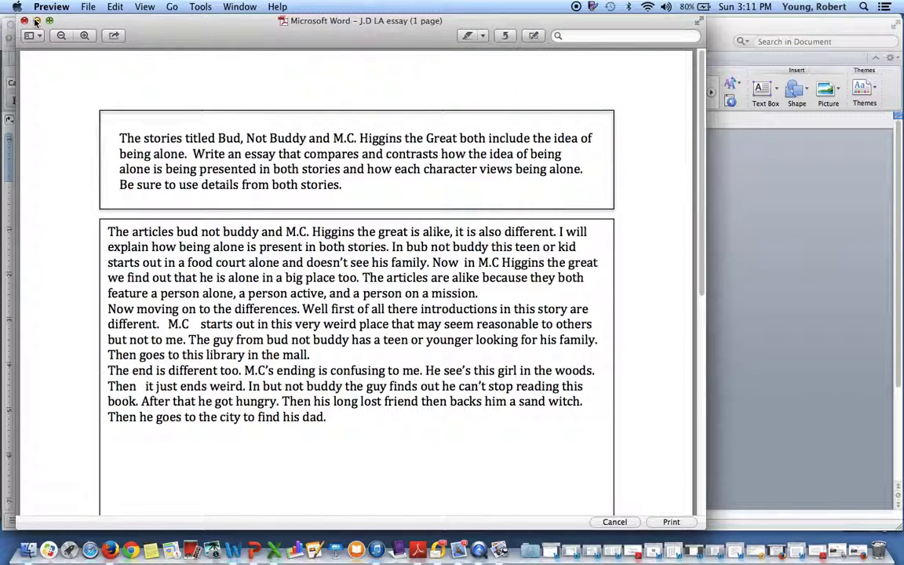
Step: Close the Preview and Word windows and open the essay PDF from the desktop in Adobe Reader
click(25, 21)
click(22, 26)
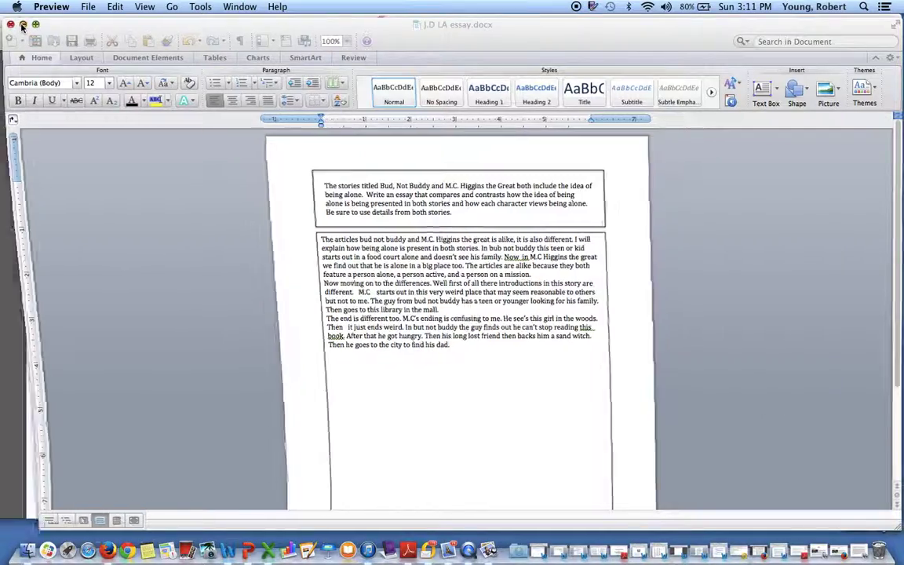
click(19, 24)
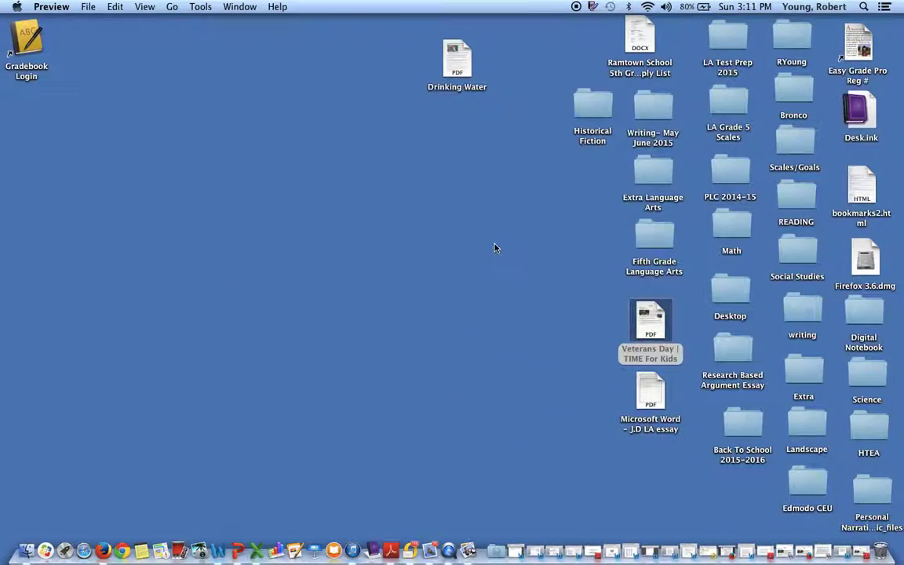
click(648, 394)
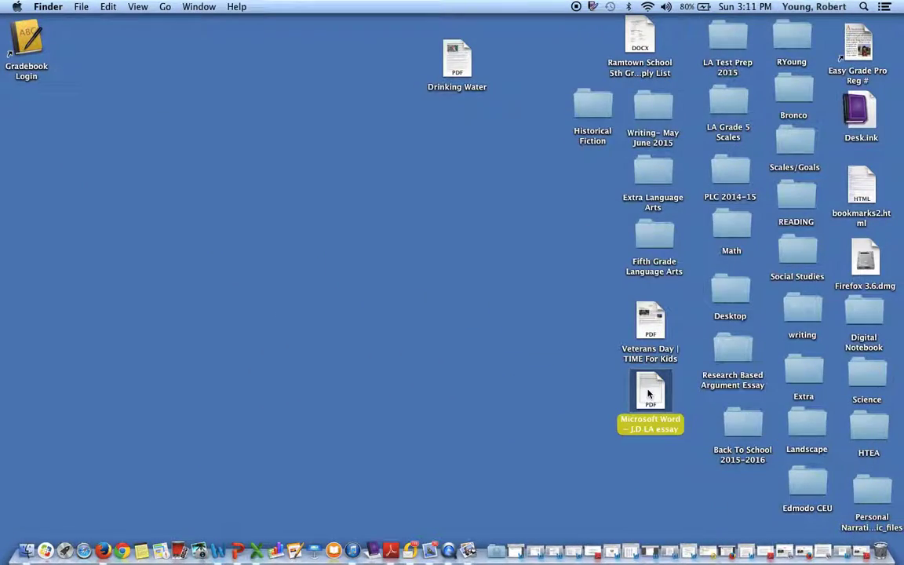
double_click(648, 394)
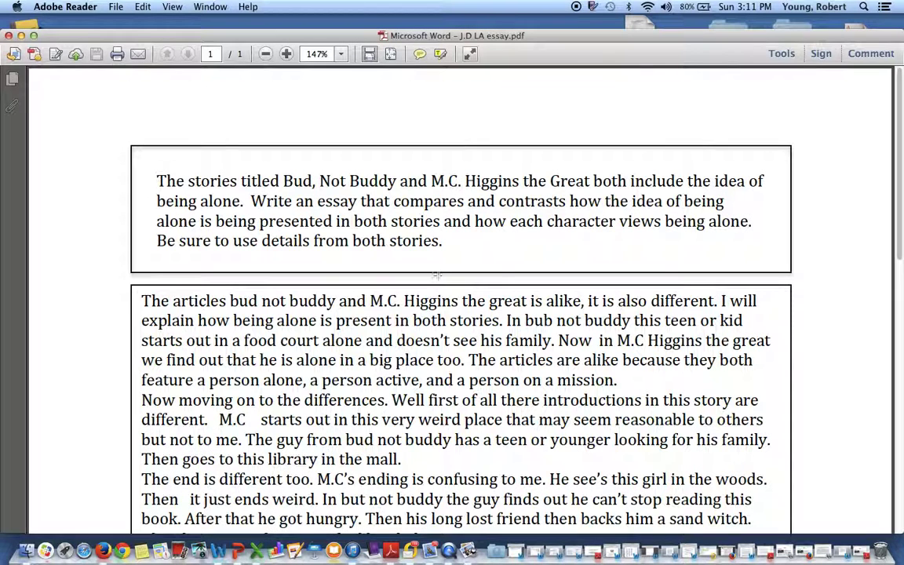
Step: Highlight the word 'Not' in the essay prompt in yellow
drag(342, 180, 320, 179)
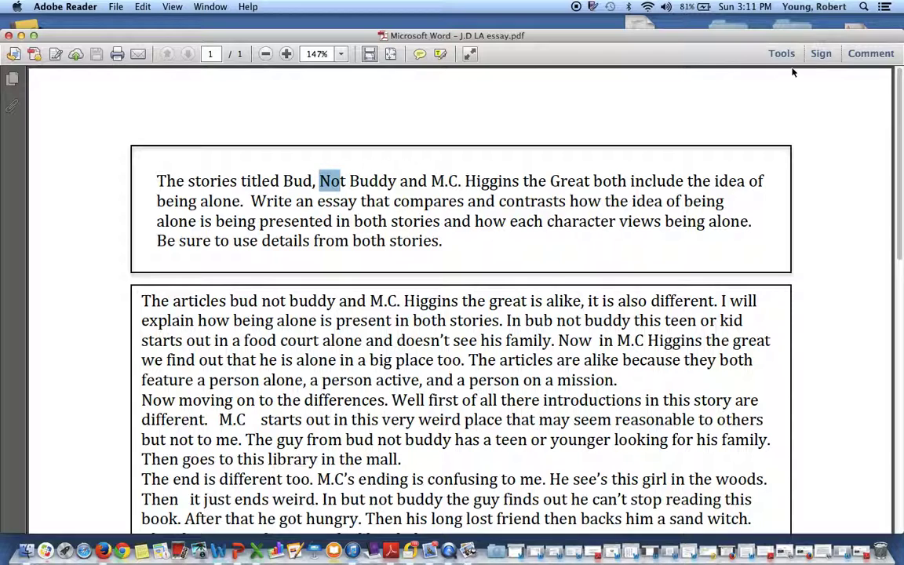
click(871, 53)
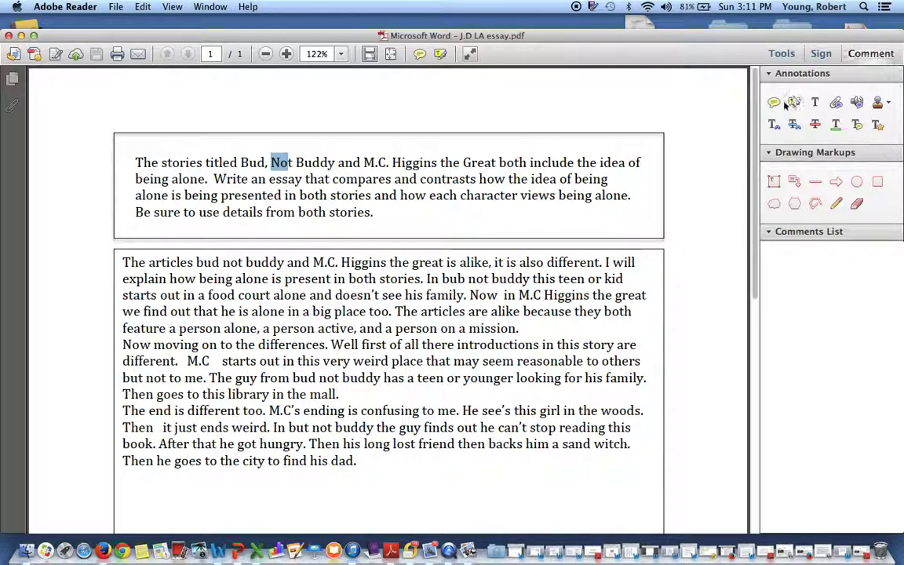
click(792, 103)
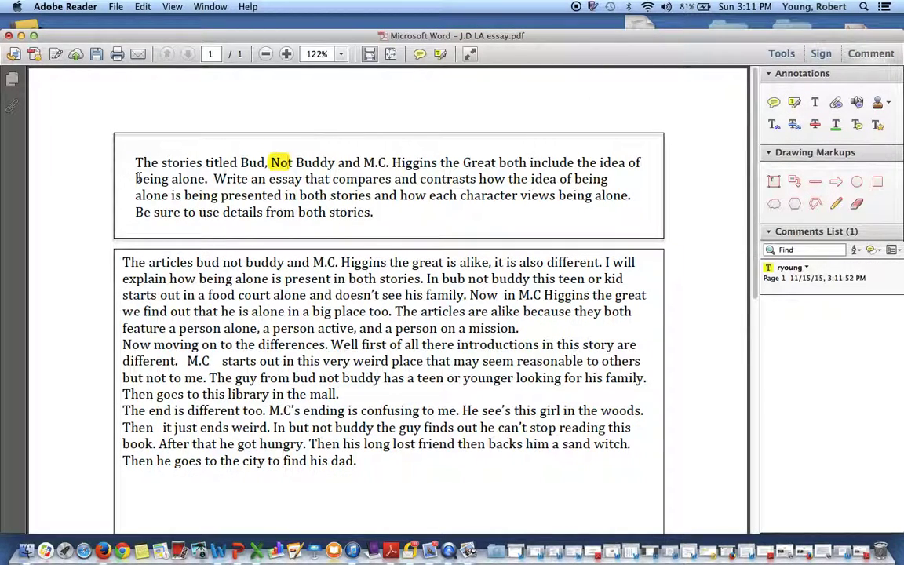
drag(135, 179, 290, 182)
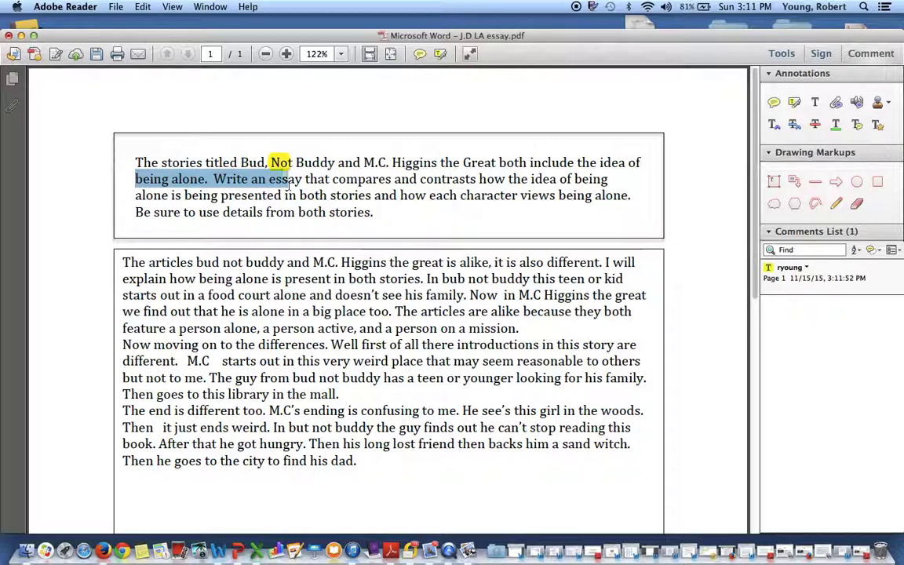